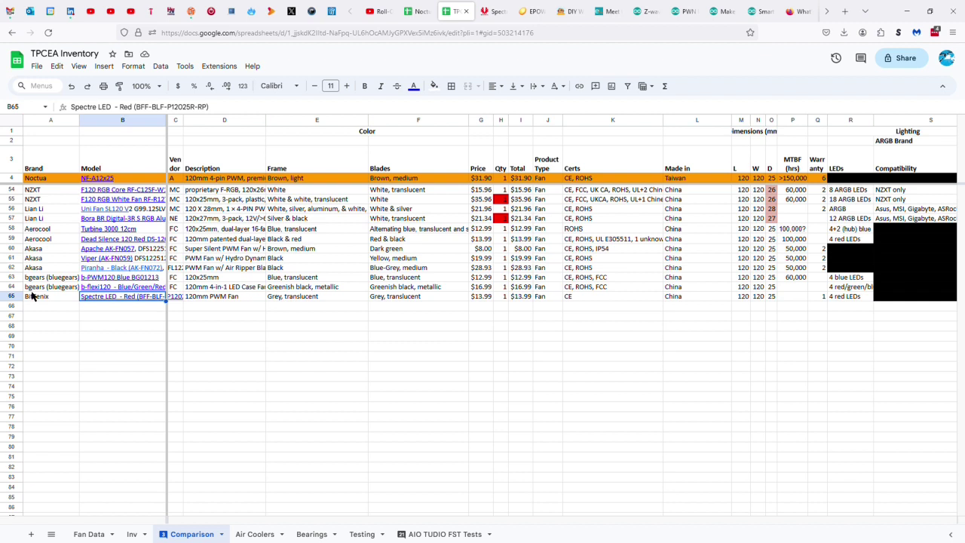
Enter FC as the vendor code for the BitFenix Spectre LED fan in row 65
key(Tab)
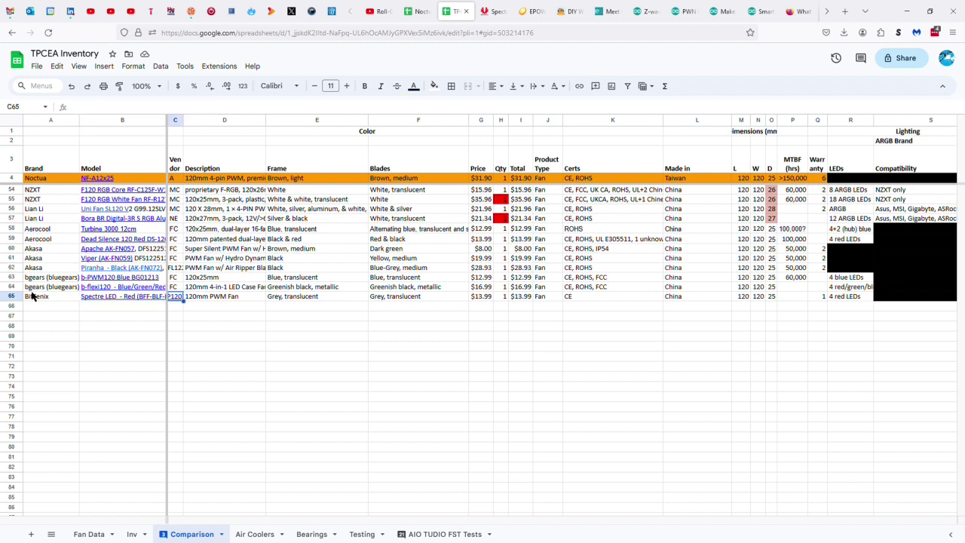
text(fc)
key(Tab)
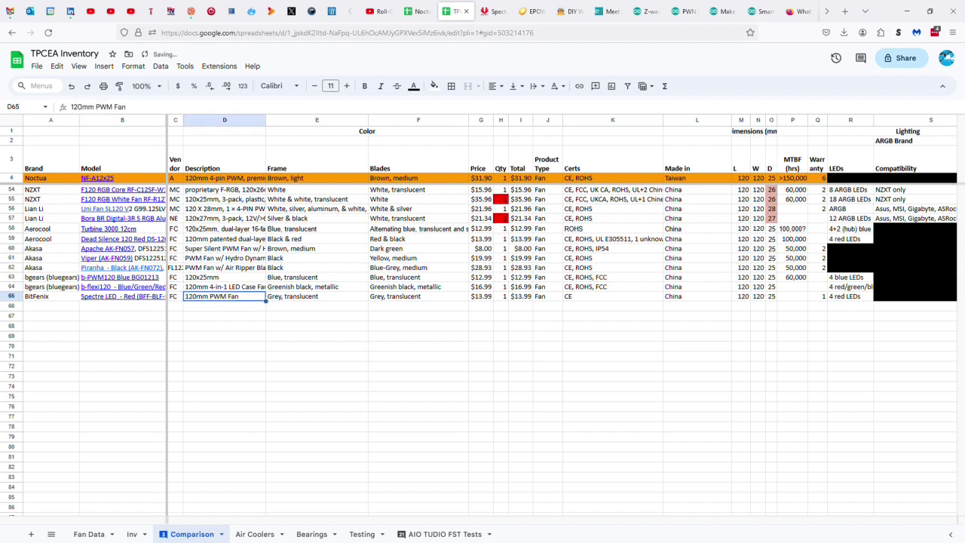
Review the BitFenix fan's description, frame and blade colors, price, quantity, product type and certifications in row 65
key(Tab)
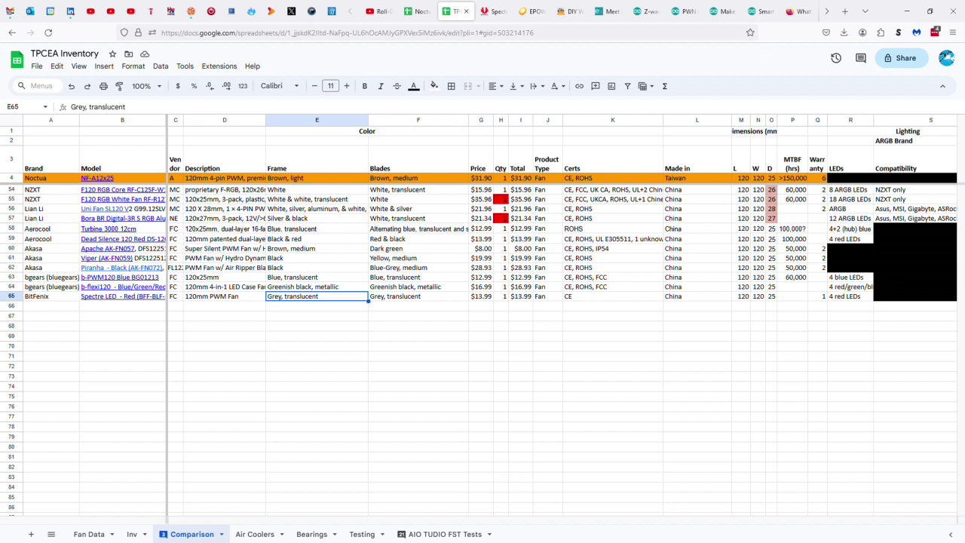
key(Right)
key(Right)
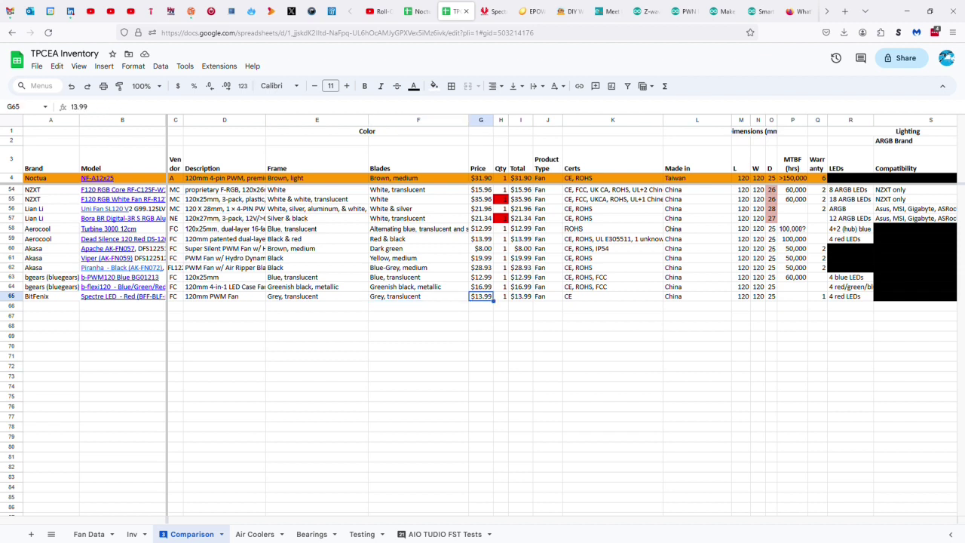
key(Right)
key(Right)
key(Right)
key(Right)
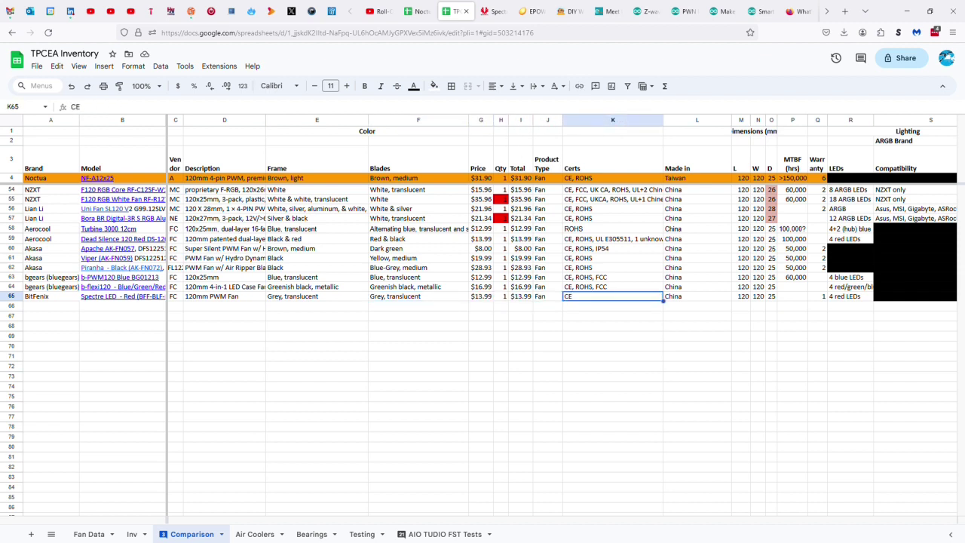
Check the Spectre LED material, color, bearing and 120mm specifications on the BitFenix web page, and return to the TPCEA Inventory spreadsheet
click(495, 12)
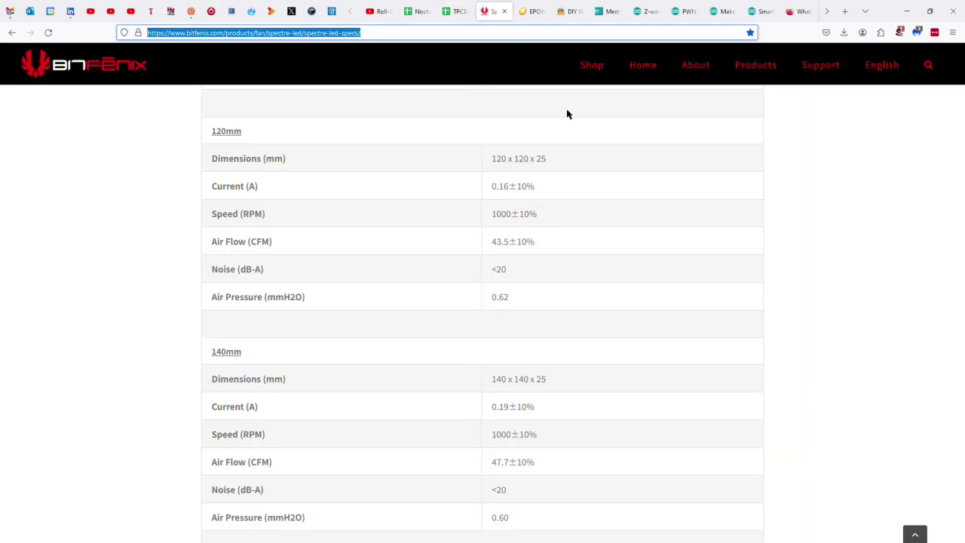
scroll(713, 214, up, 3)
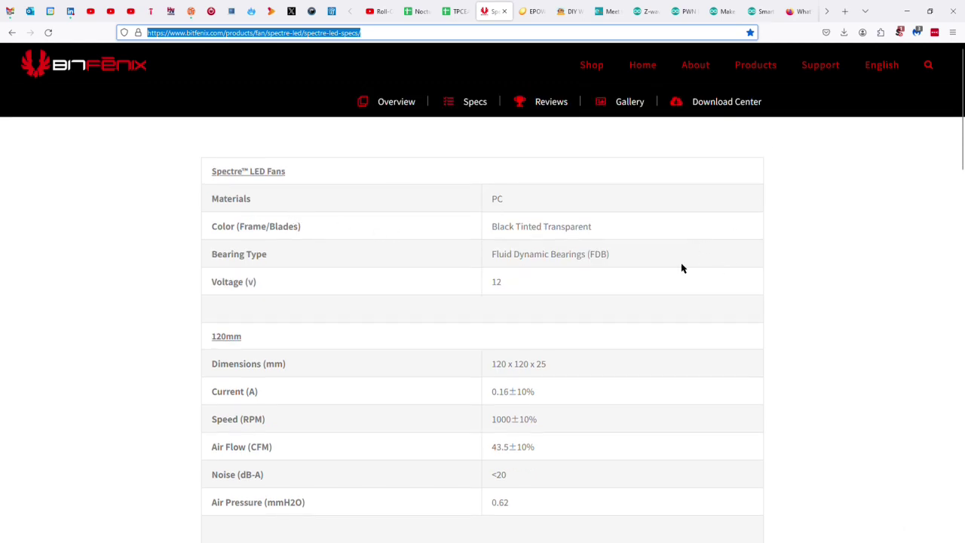
scroll(736, 269, down, 2)
scroll(731, 268, up, 1)
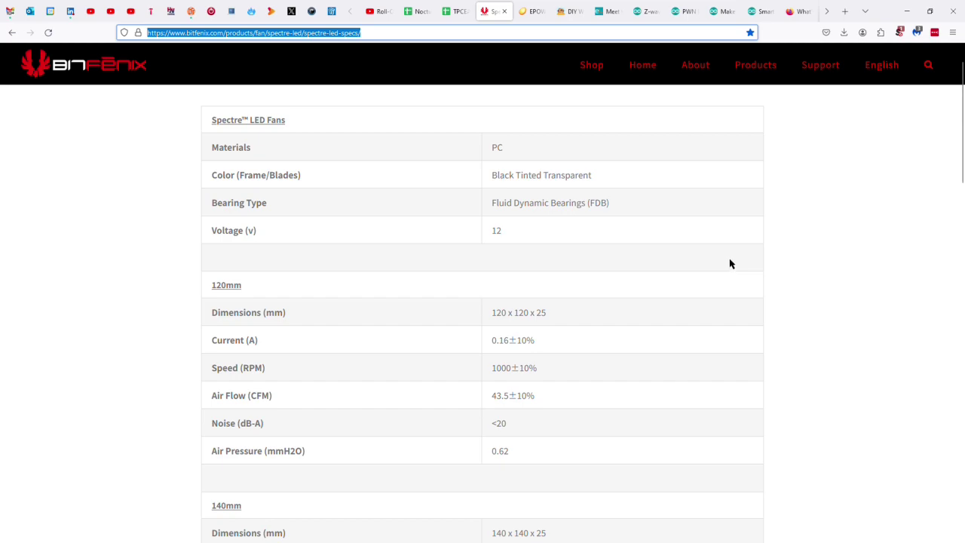
click(470, 10)
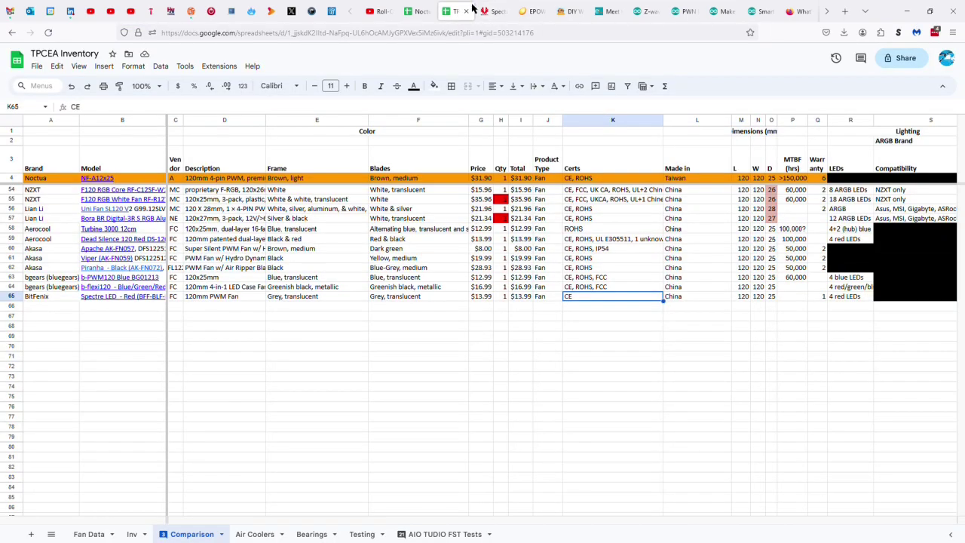
Review the BitFenix fan's country of origin, dimensions, MTBF, warranty, LED lighting and weight across row 65
key(Tab)
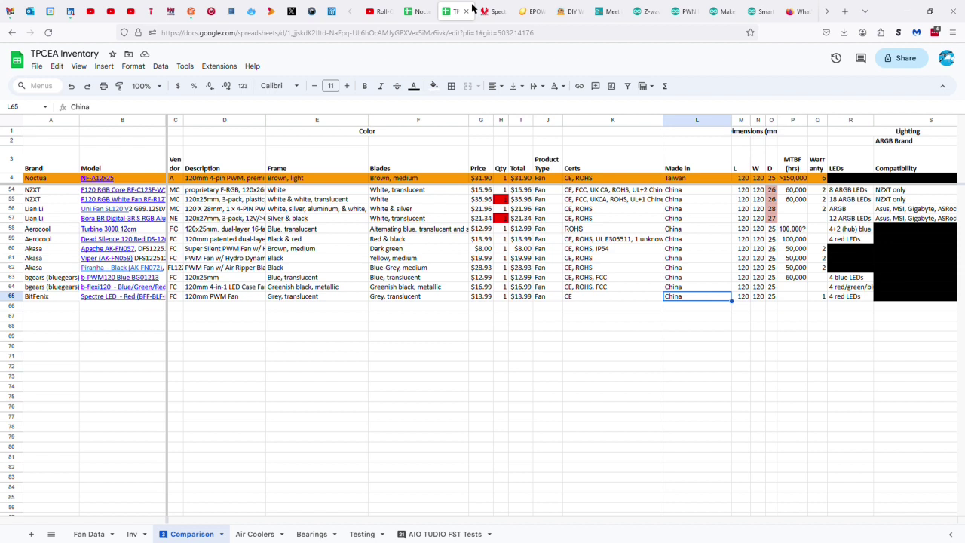
key(Tab)
key(Tab)
key(Tab)
key(Tab)
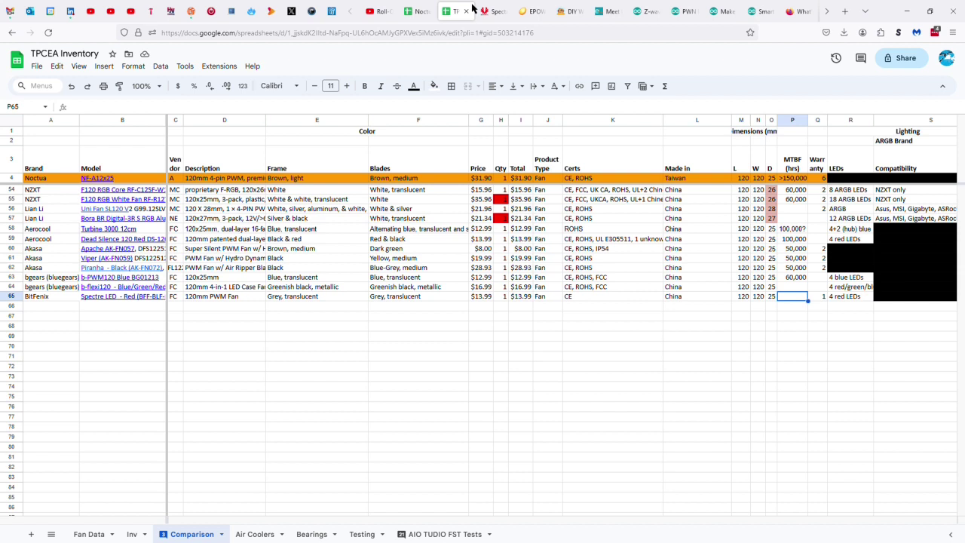
key(Tab)
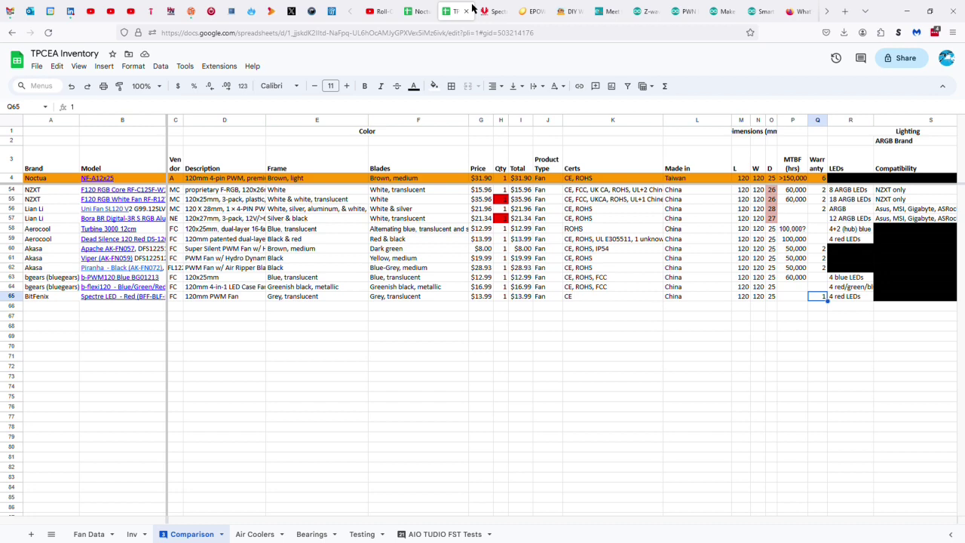
key(Right)
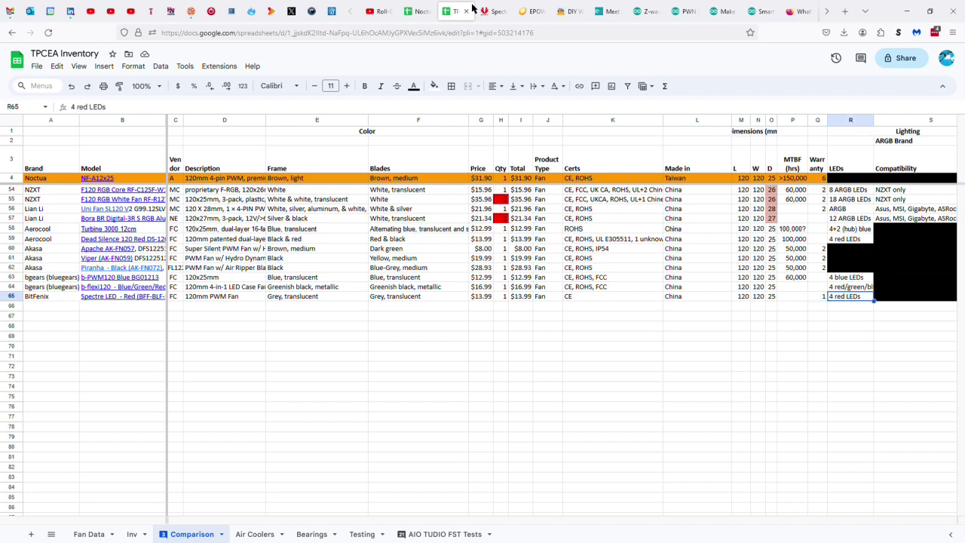
key(Right)
key(Right)
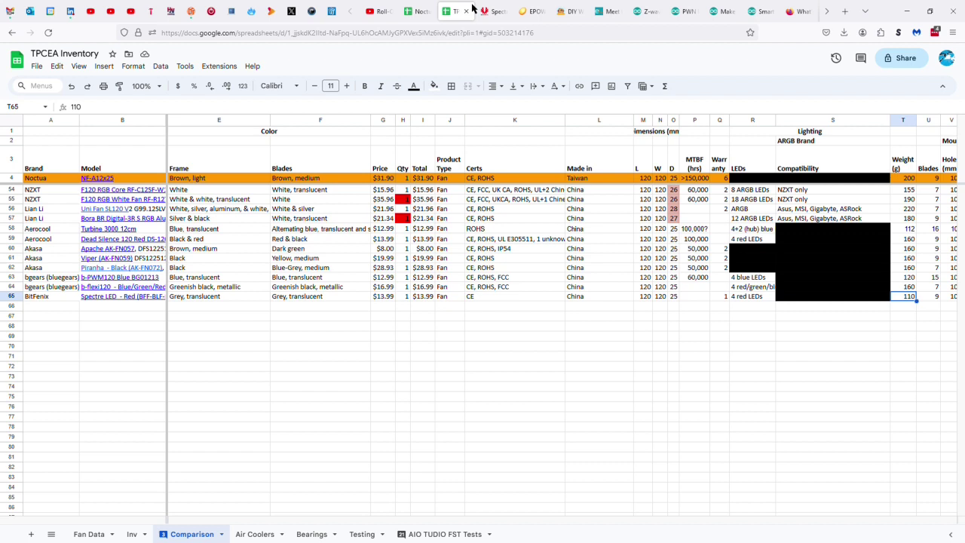
Review the BitFenix fan's blade count, mounting hole spacing, and speed range and variance in row 65
key(Right)
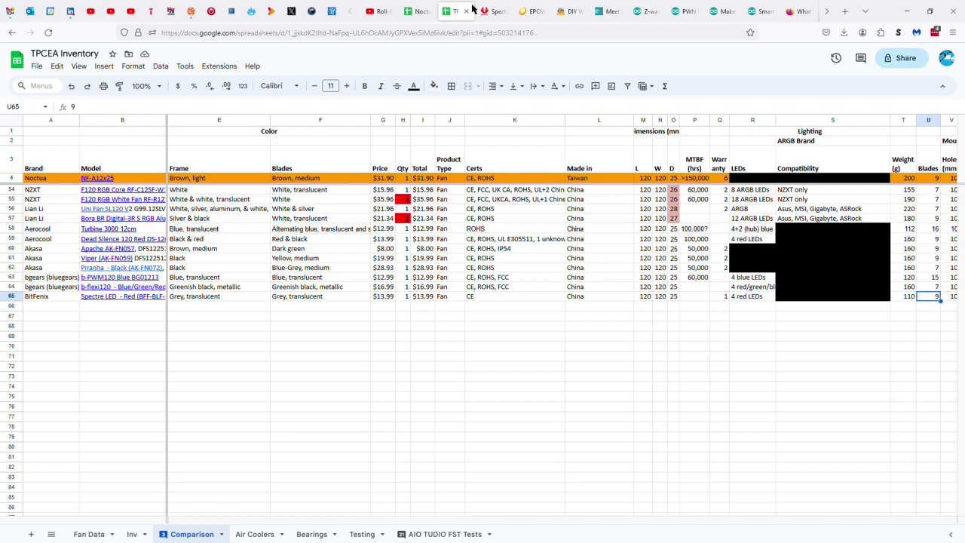
key(Right)
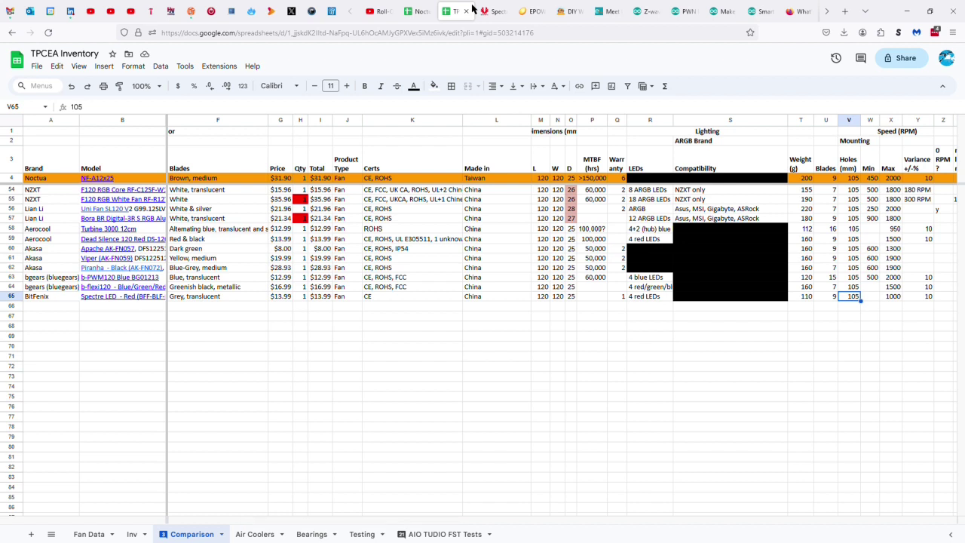
key(Right)
key(Right)
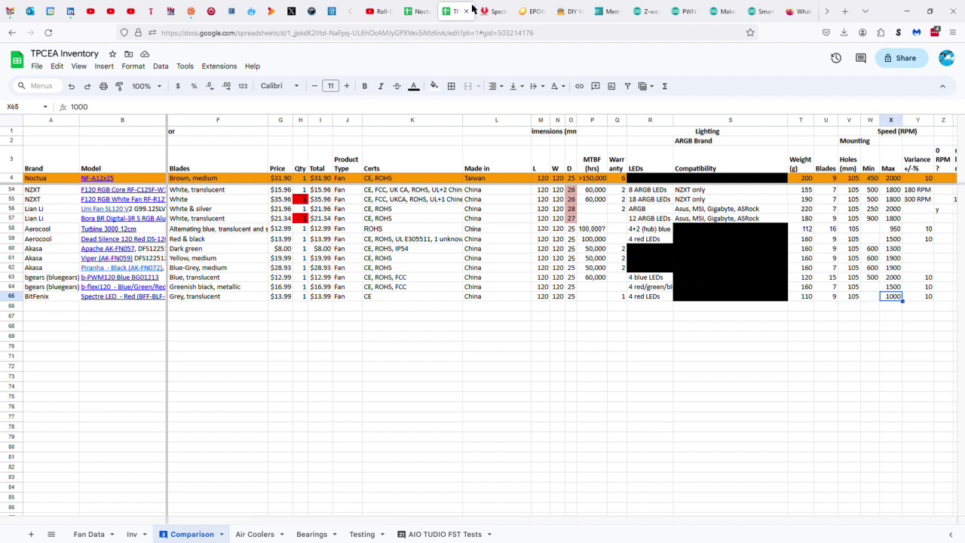
key(Right)
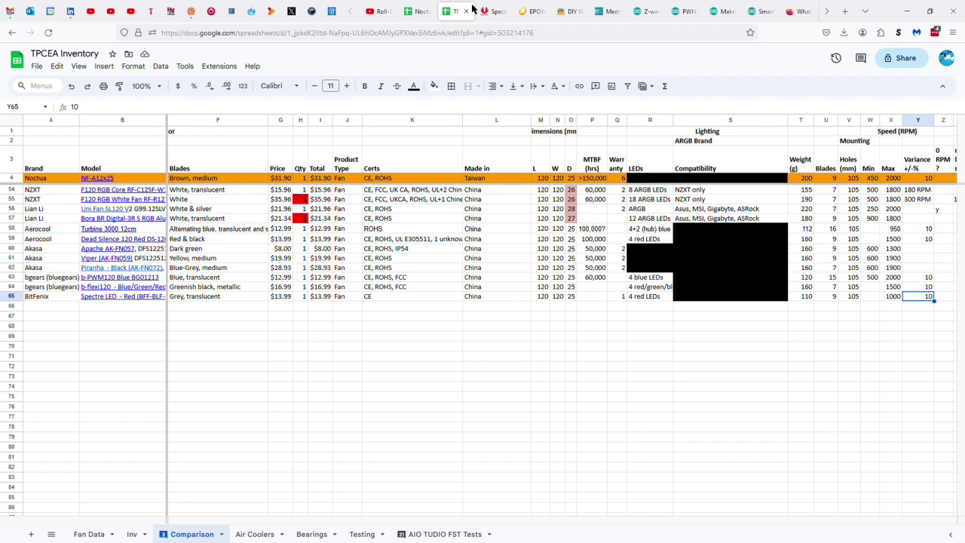
key(Right)
key(Right)
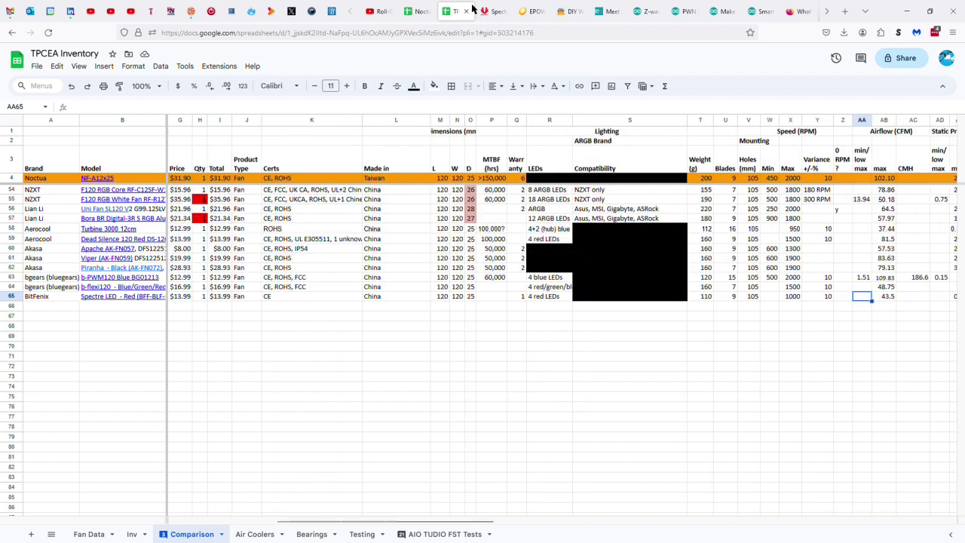
Examine the airflow, static pressure and maximum noise entries for the BitFenix fan in row 65
key(Right)
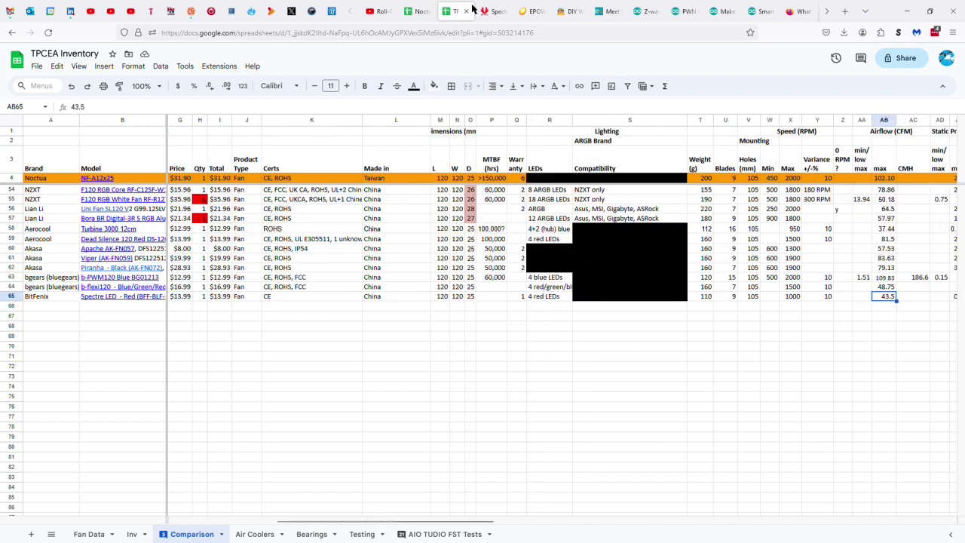
key(Right)
key(Right)
key(Right)
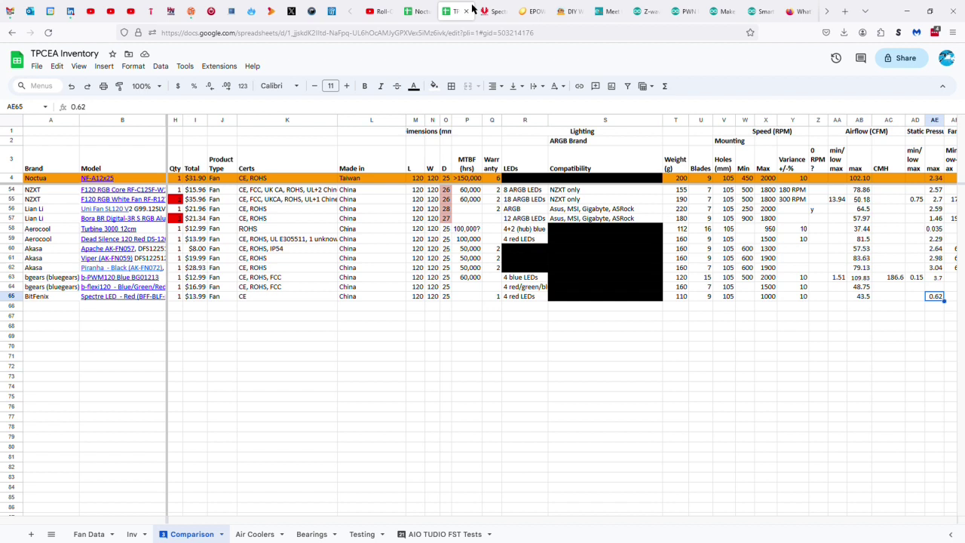
key(Right)
key(Right)
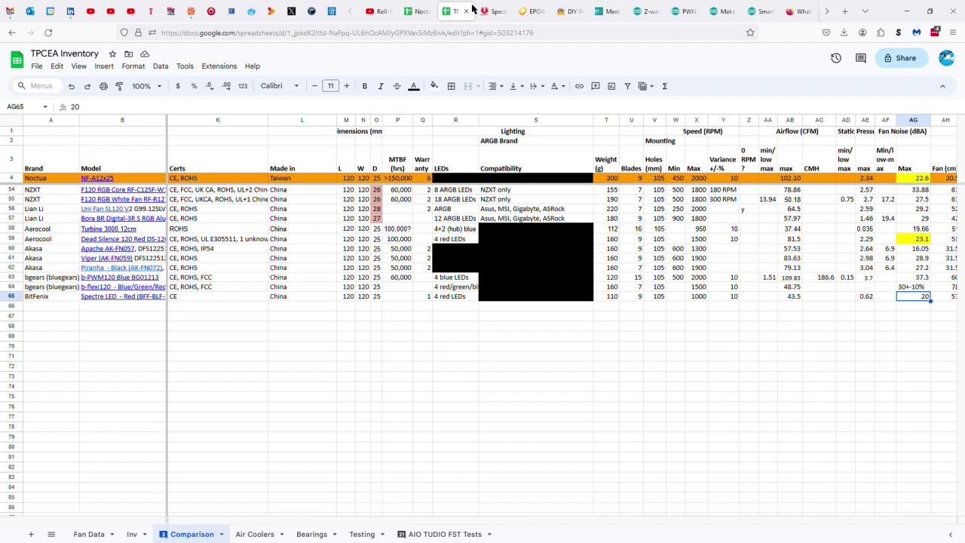
Go through the BitFenix fan's cable length, daisy-chain, sleeving, connector and bearing entries in row 65
key(Right)
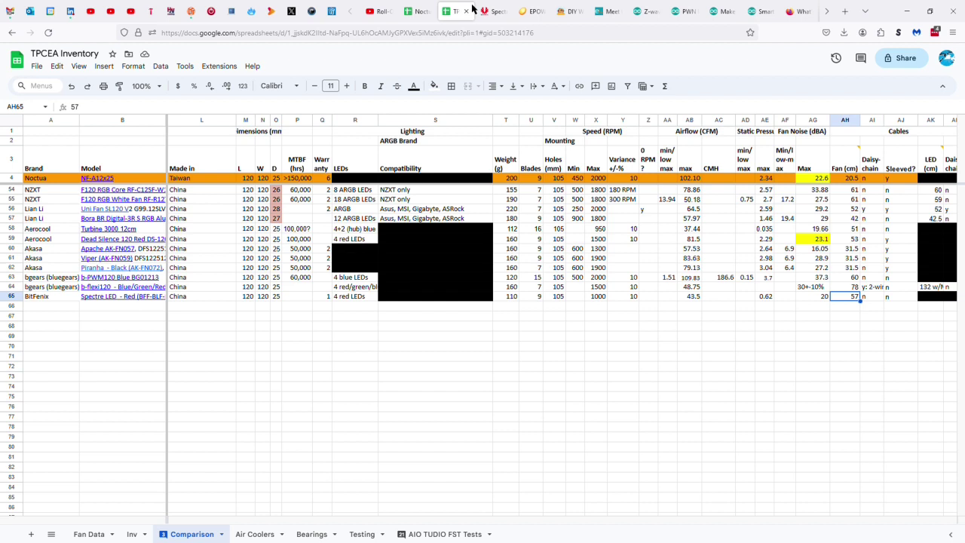
key(Right)
key(Right)
key(Right)
key(Right)
key(Right)
key(Right)
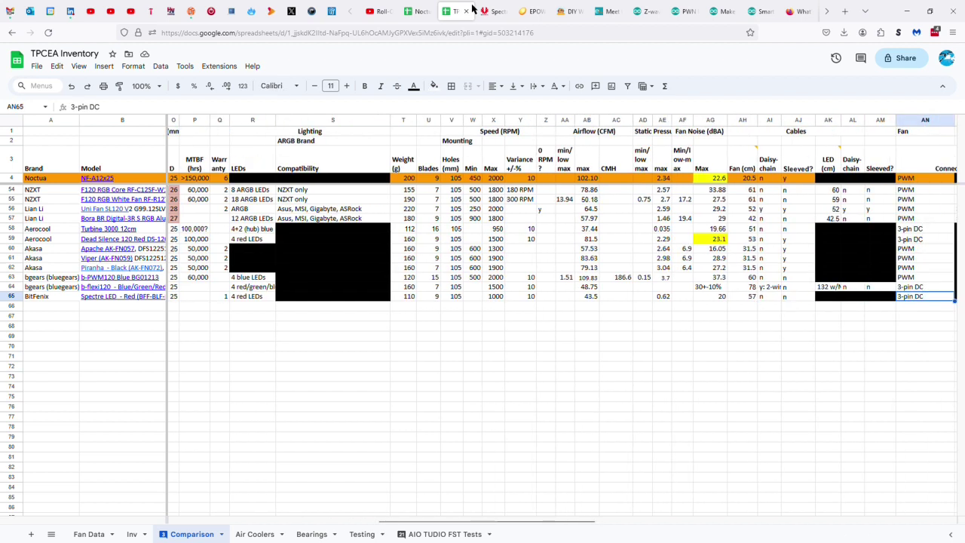
key(Right)
key(Right)
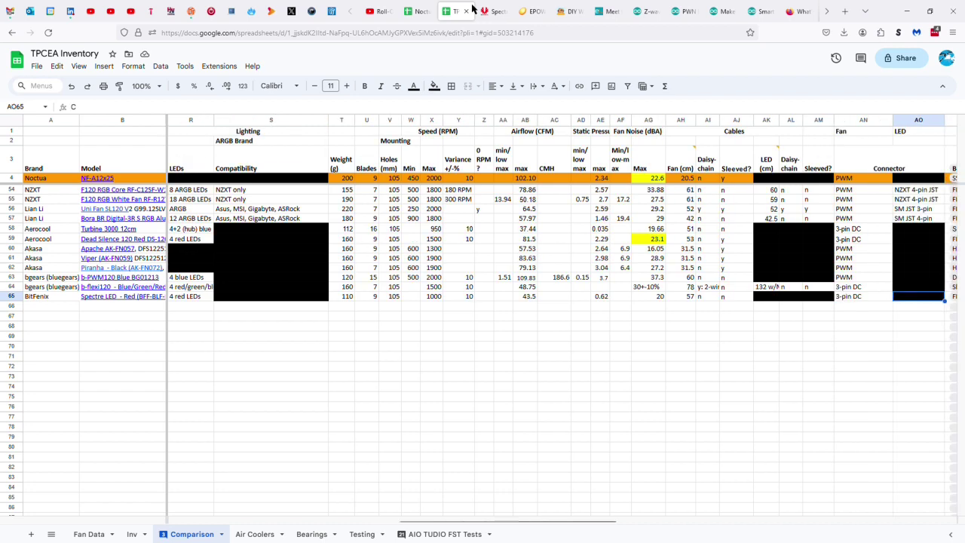
key(Right)
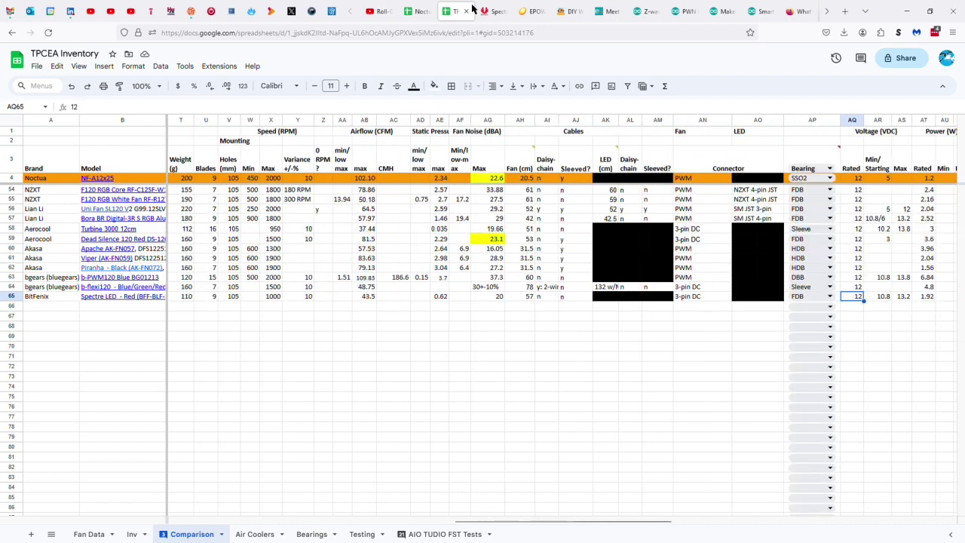
Review the BitFenix fan's voltage, power and amperage entries along with its LED electrical columns in row 65
key(Right)
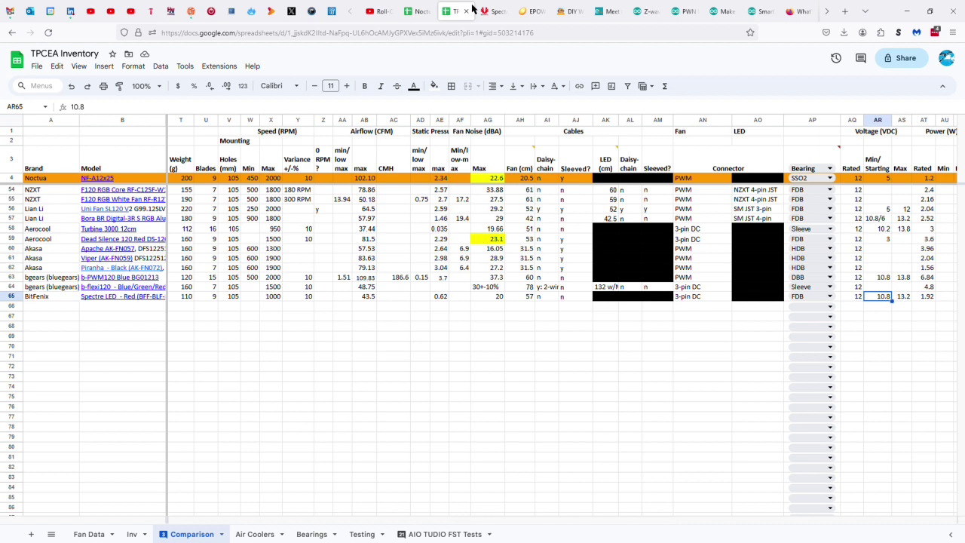
key(Right)
key(Right)
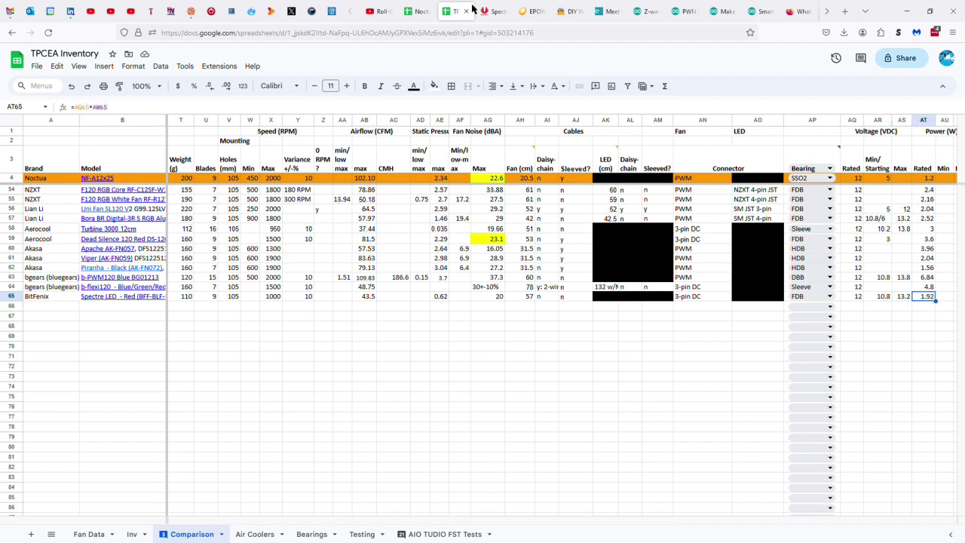
key(Right)
key(Right)
key(Right)
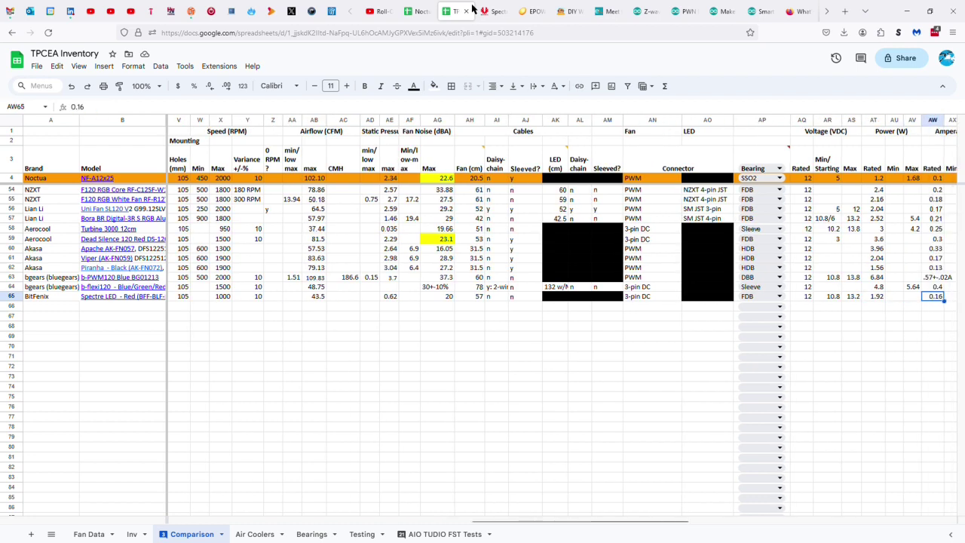
key(Right)
key(Right)
key(Right)
key(Right)
key(Right)
key(Right)
key(Right)
key(Right)
key(Right)
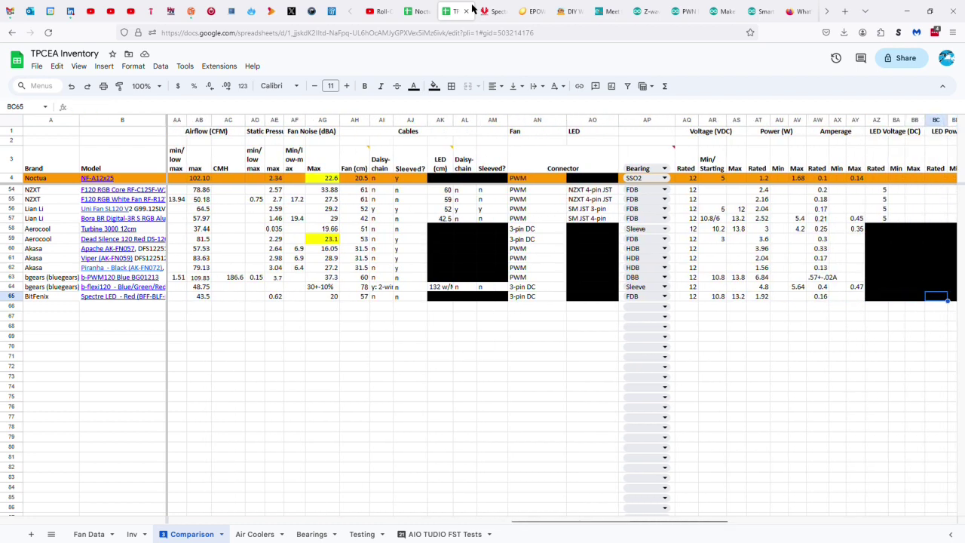
Check the rotation and airflow direction indicator entries for the BitFenix fan in row 65
key(Right)
key(Right)
key(Right)
key(Right)
key(Right)
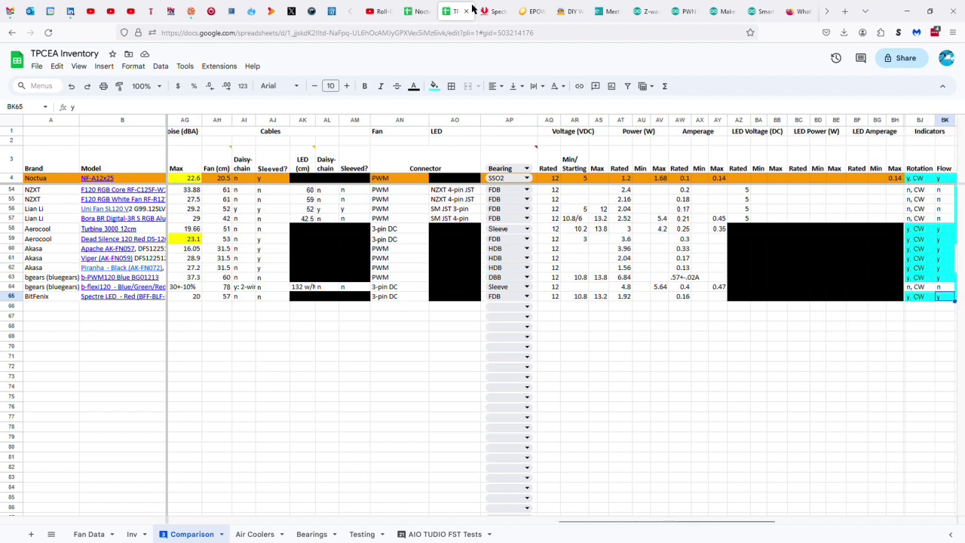
key(Left)
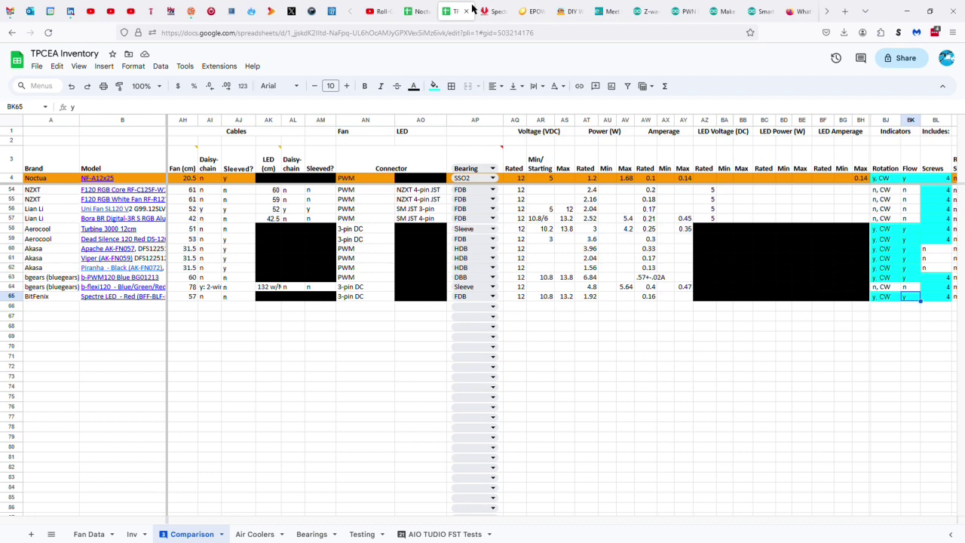
Review the included screws, vibration-dampening parts, low-noise adapter and speed and LED mode switch entries for the BitFenix fan
key(Right)
key(Right)
key(Right)
key(Right)
key(Right)
key(Right)
key(Right)
key(Right)
key(Right)
key(Right)
key(Right)
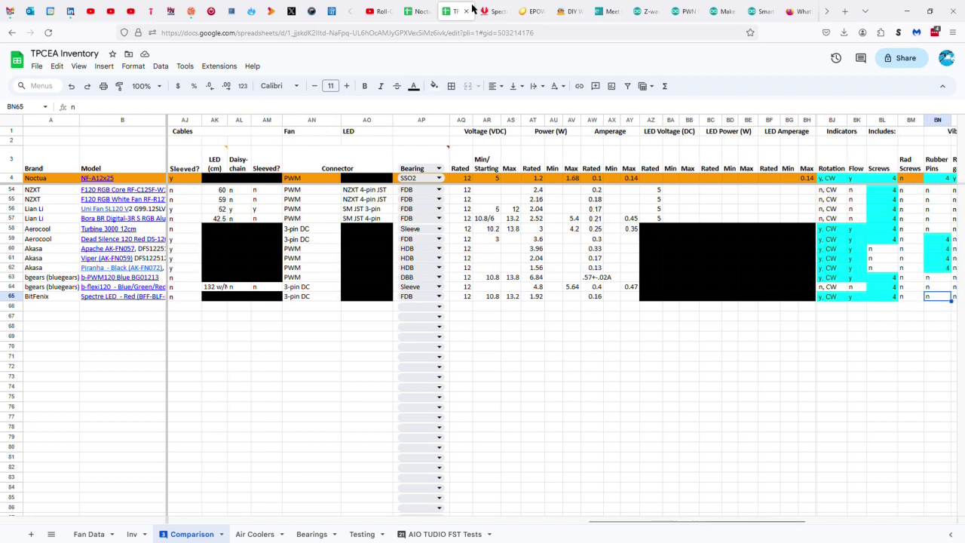
key(Left)
key(Left)
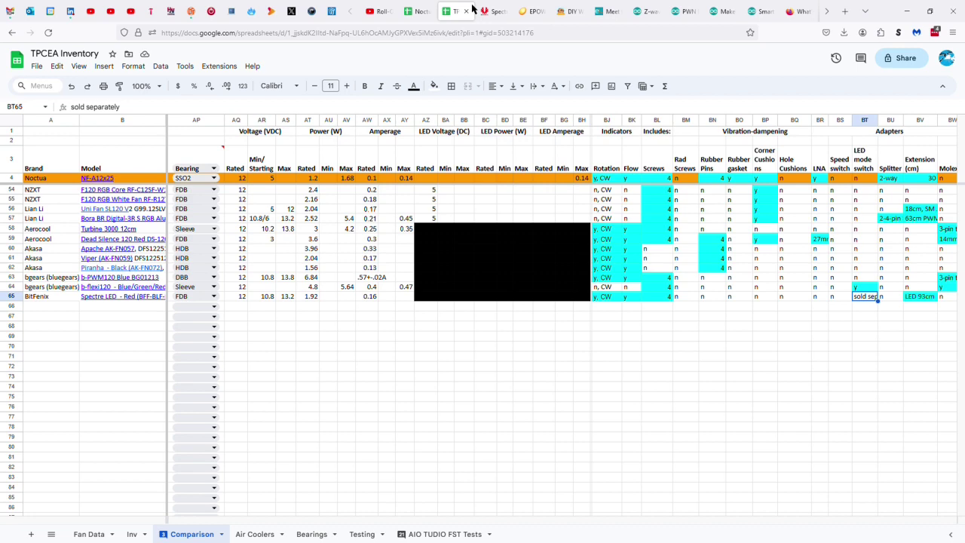
Review the splitter, extension, Molex, hub, remote control and swappable corner entries for the BitFenix fan
key(Right)
key(Right)
key(Right)
key(Right)
key(Left)
key(Left)
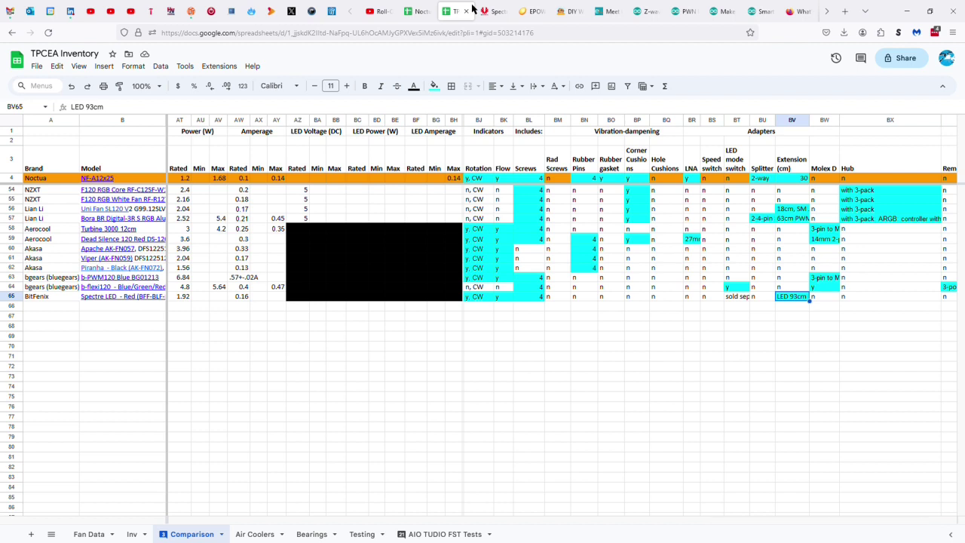
key(Right)
key(Right)
key(Right)
key(Right)
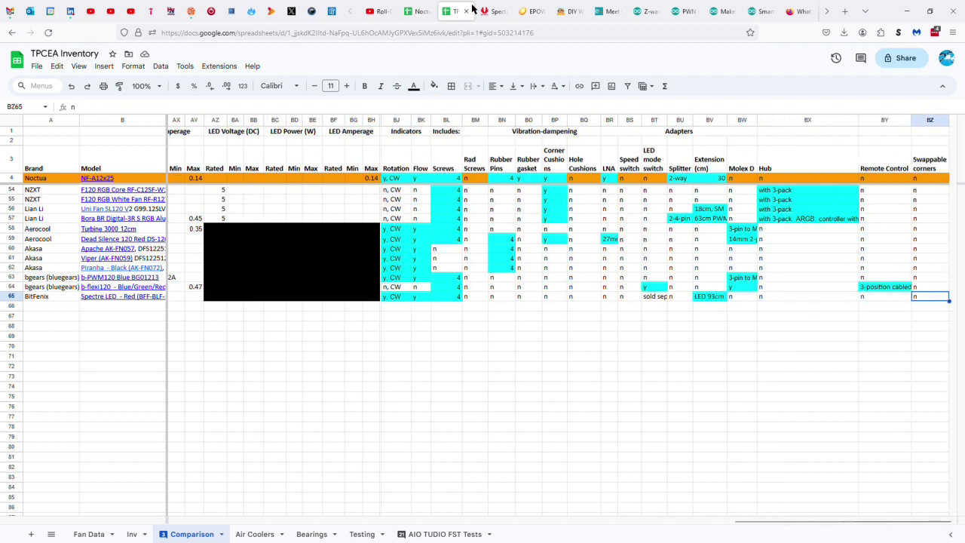